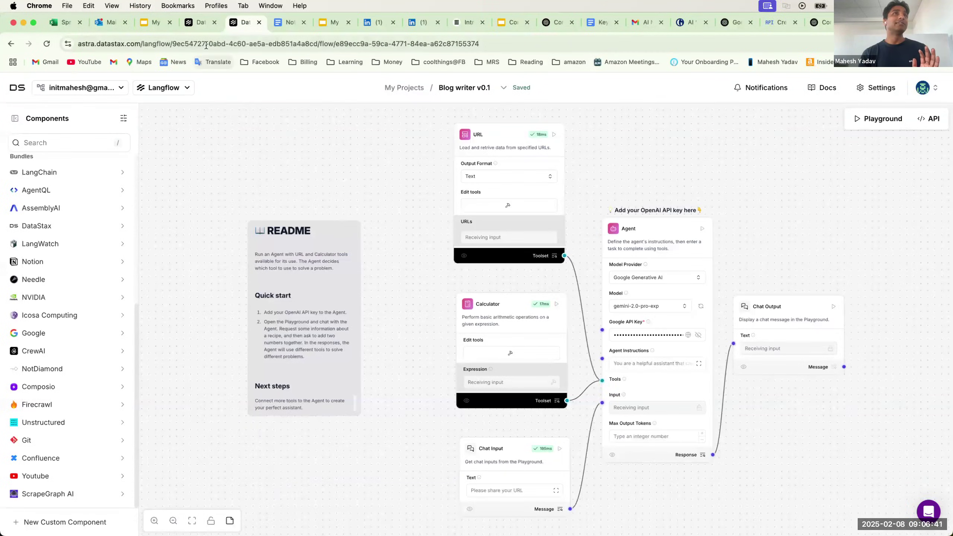
- Create a new Langflow flow from the Simple Agent template
left_click(196, 23)
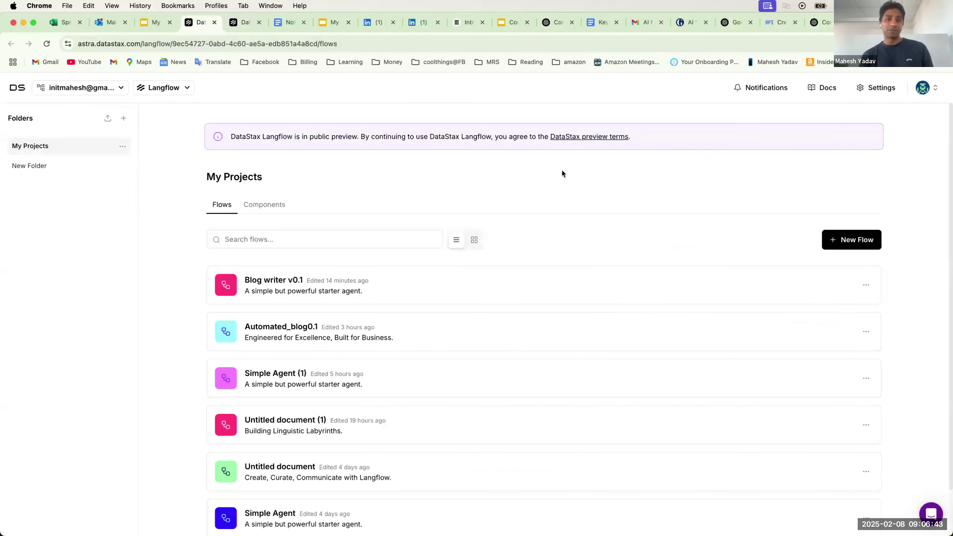
left_click(854, 244)
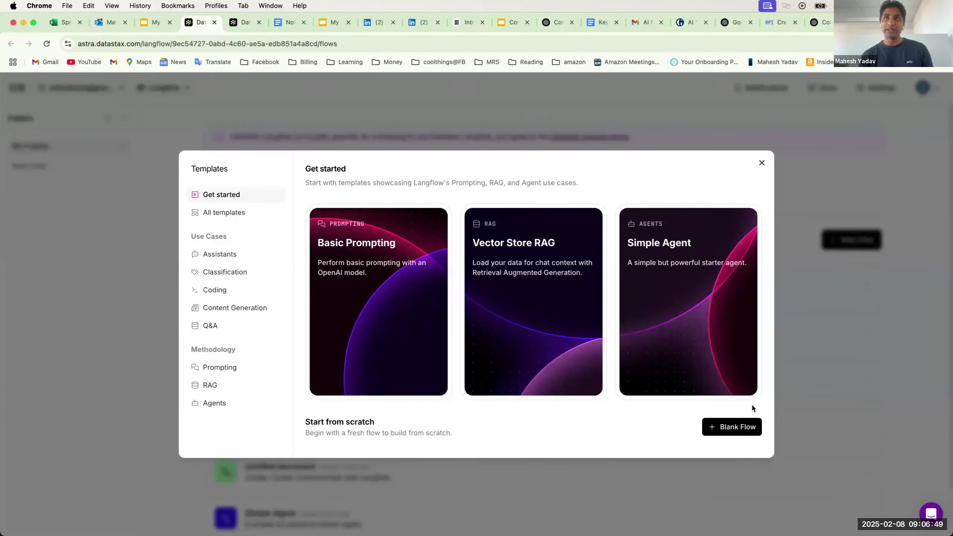
left_click(720, 316)
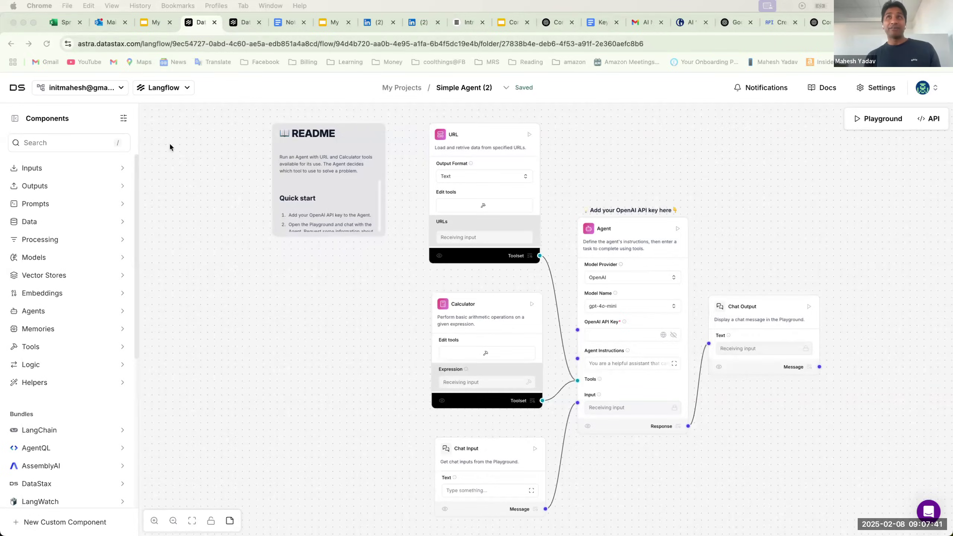
- Switch to the Blog writer v0.1 flow and review the Agent component's full instructions without changing them
left_click(243, 27)
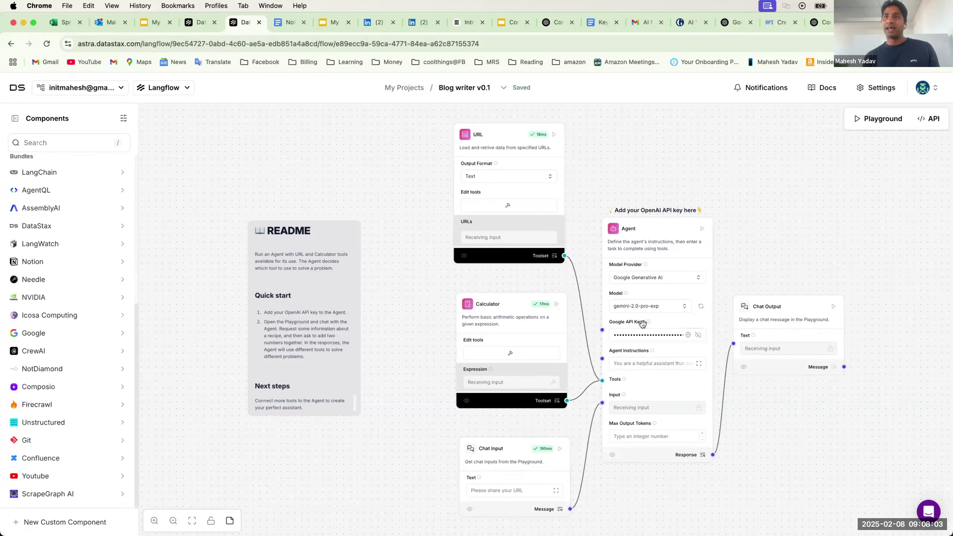
left_click(697, 363)
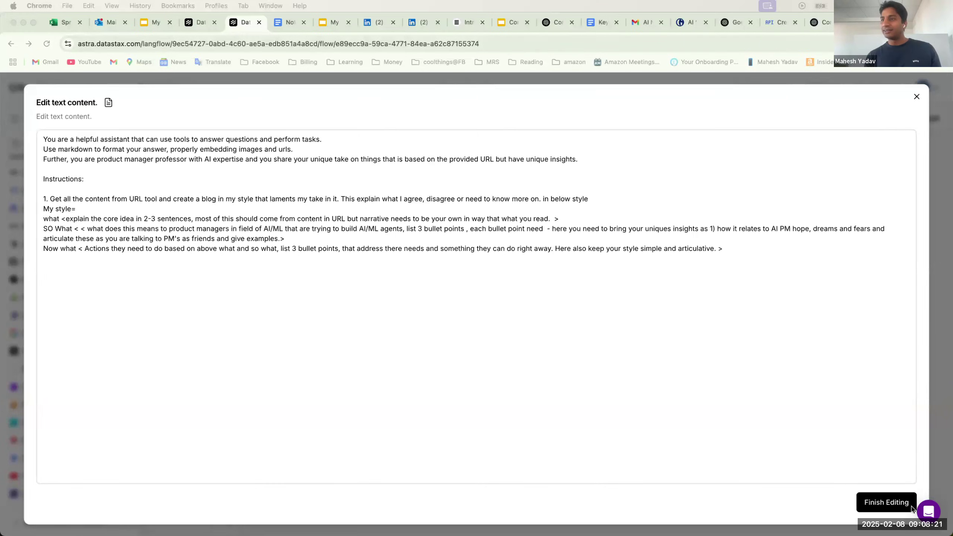
left_click(888, 507)
left_click(887, 504)
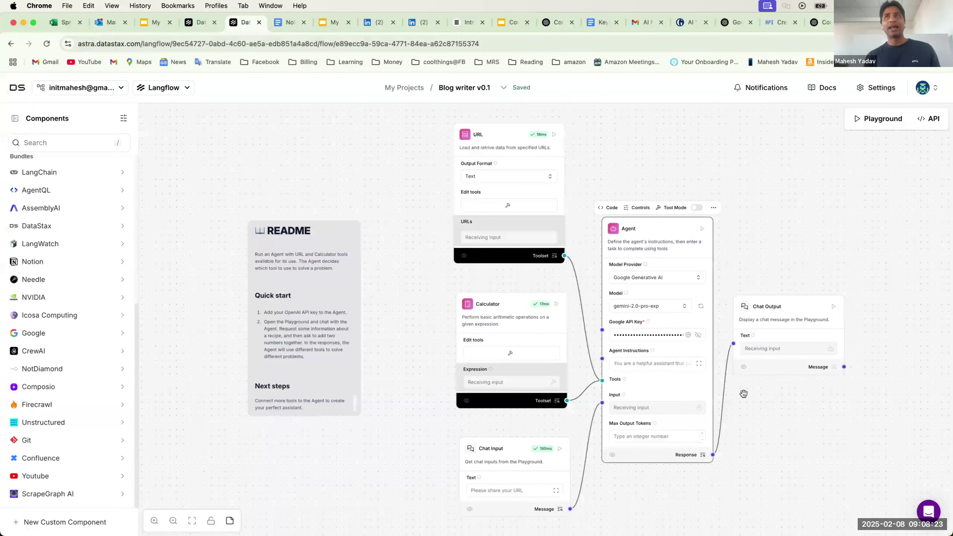
- In the Blog writer v0.1 Playground, copy the Guardian article URL from the previous user message and send it as a new message
left_click(870, 120)
left_click_drag(420, 440, 381, 414)
key("super+c")
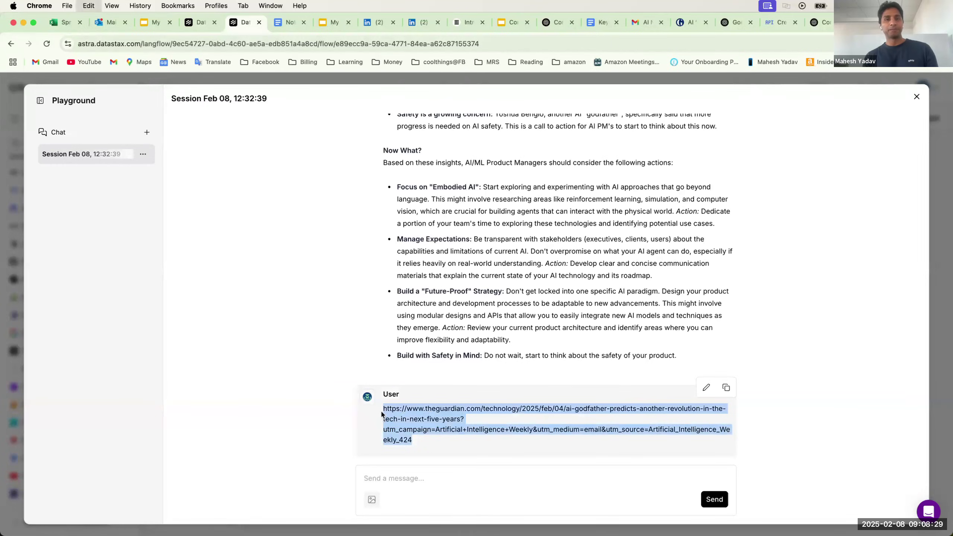
left_click(384, 478)
key("super+v")
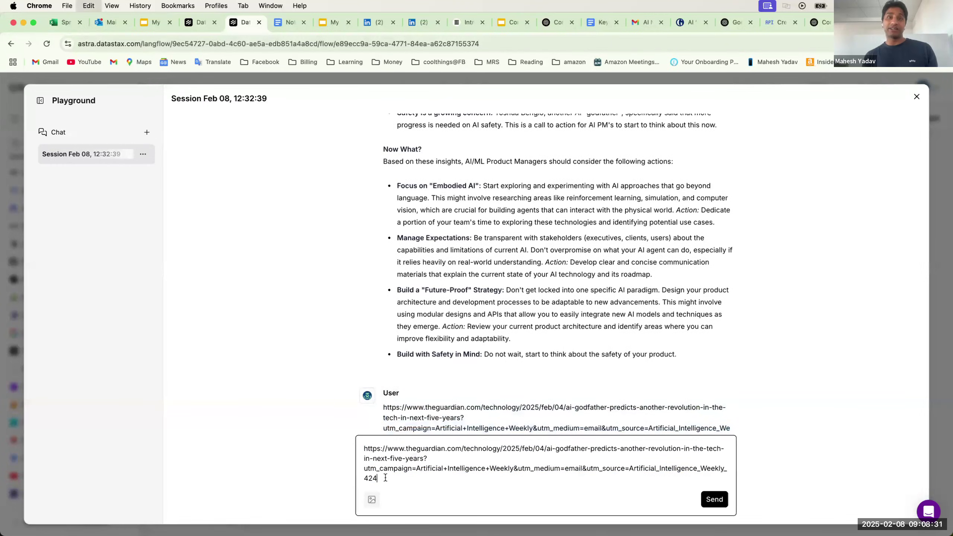
key("Return")
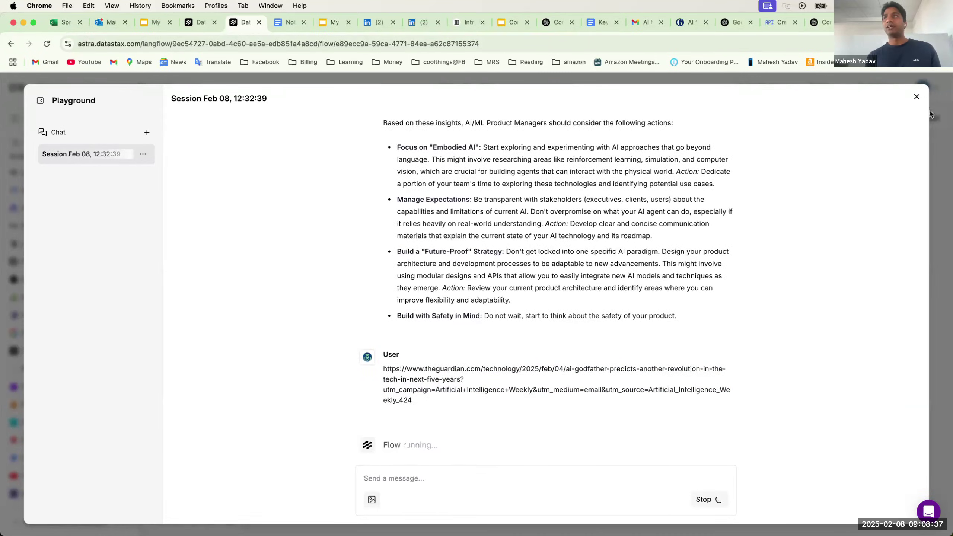
left_click(916, 96)
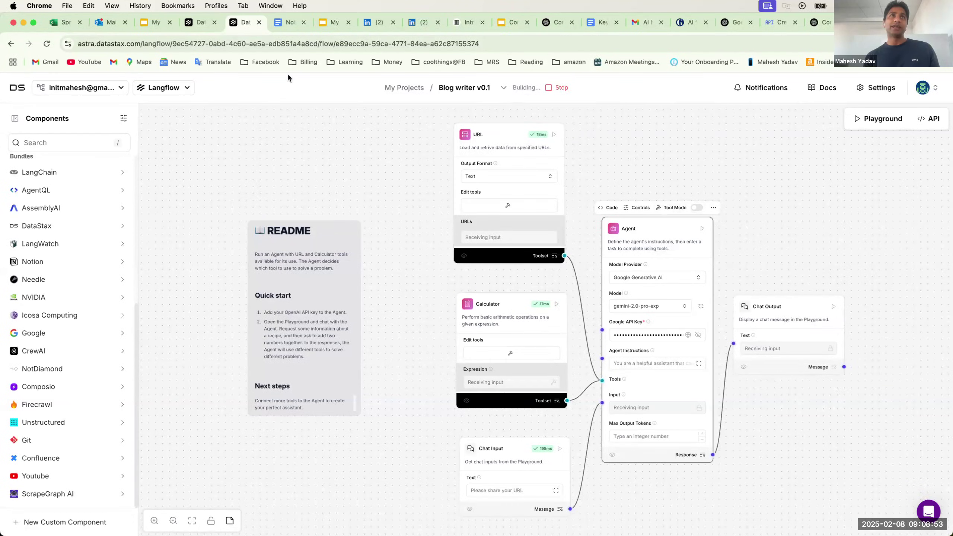
left_click(200, 25)
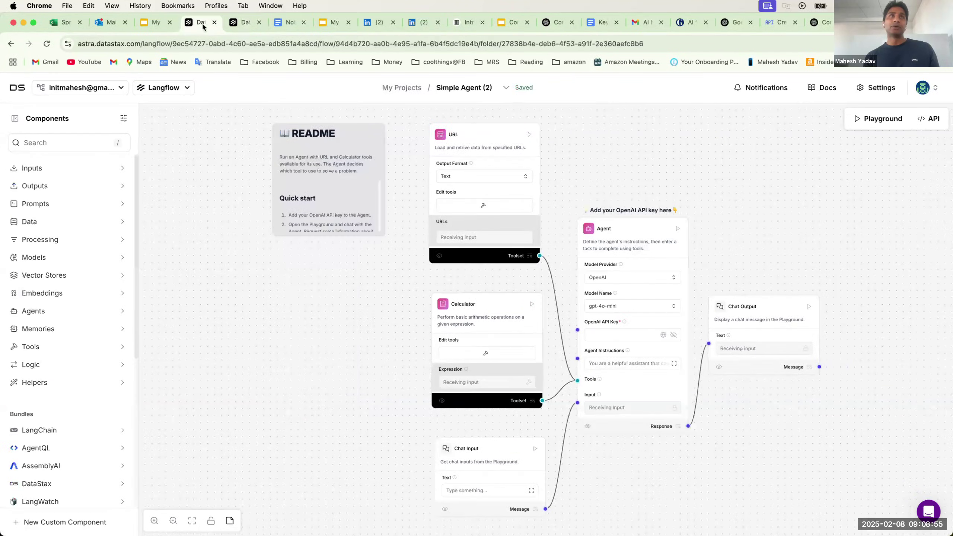
left_click(246, 23)
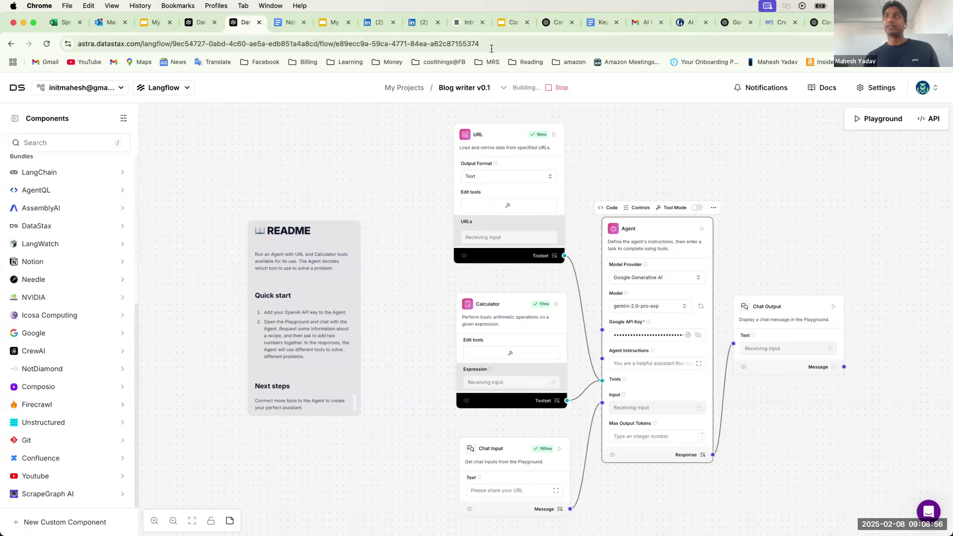
left_click(882, 119)
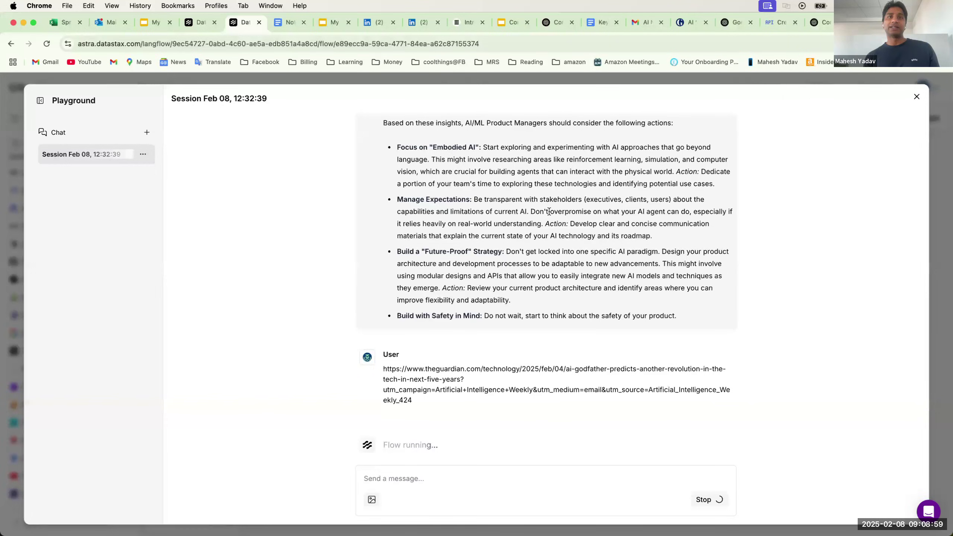
- Read the What, So What and Now What sections of the blog posts generated in the Playground session
scroll(489, 278, "down", 1)
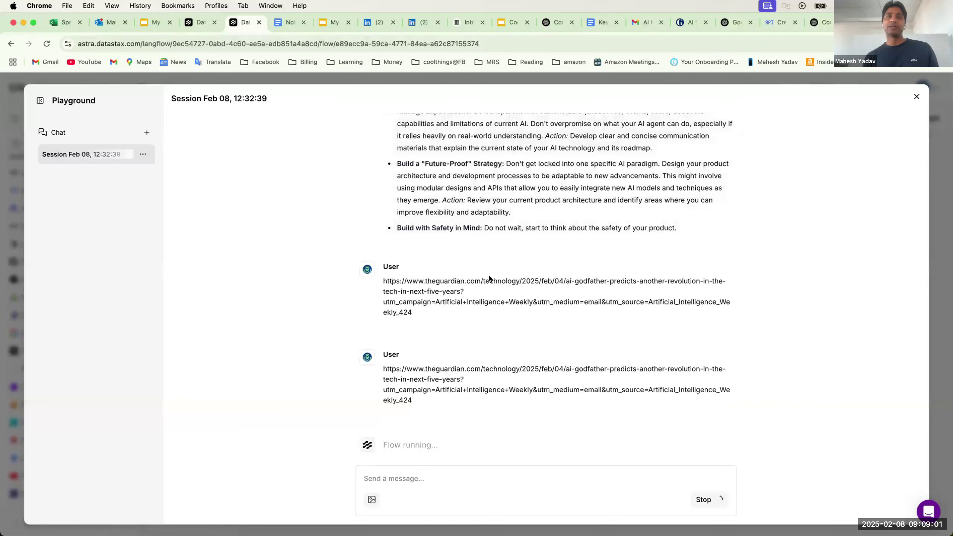
scroll(492, 281, "up", 4)
scroll(492, 281, "up", 10)
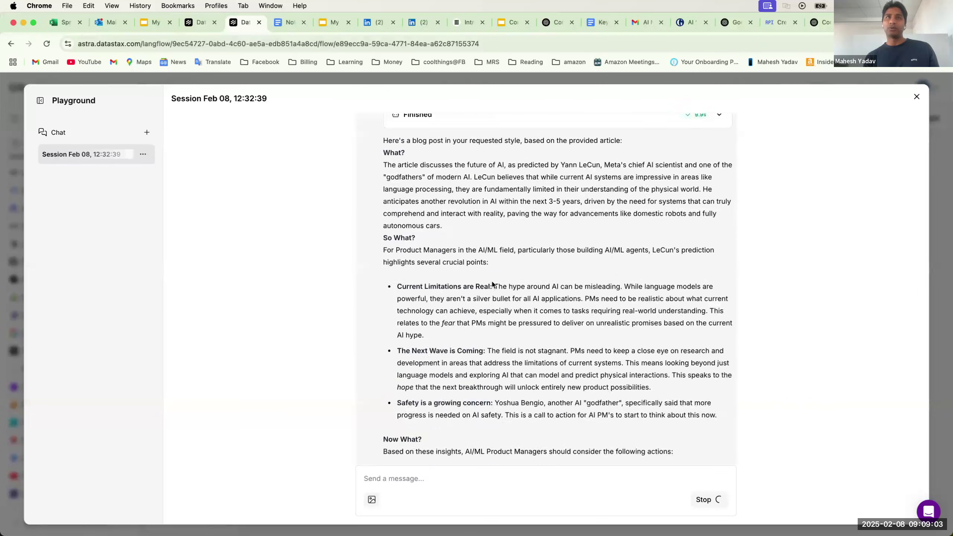
scroll(492, 282, "down", 2)
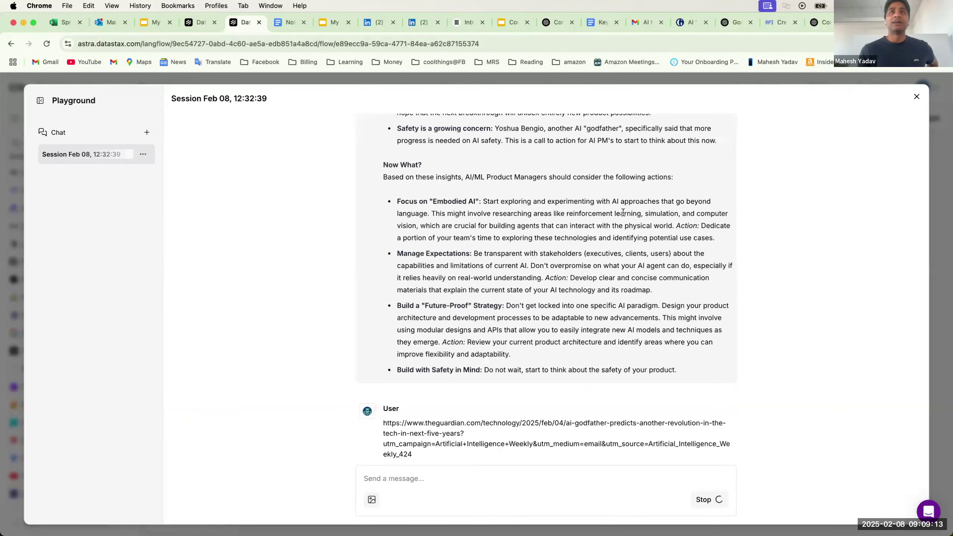
scroll(528, 255, "up", 9)
scroll(528, 254, "down", 5)
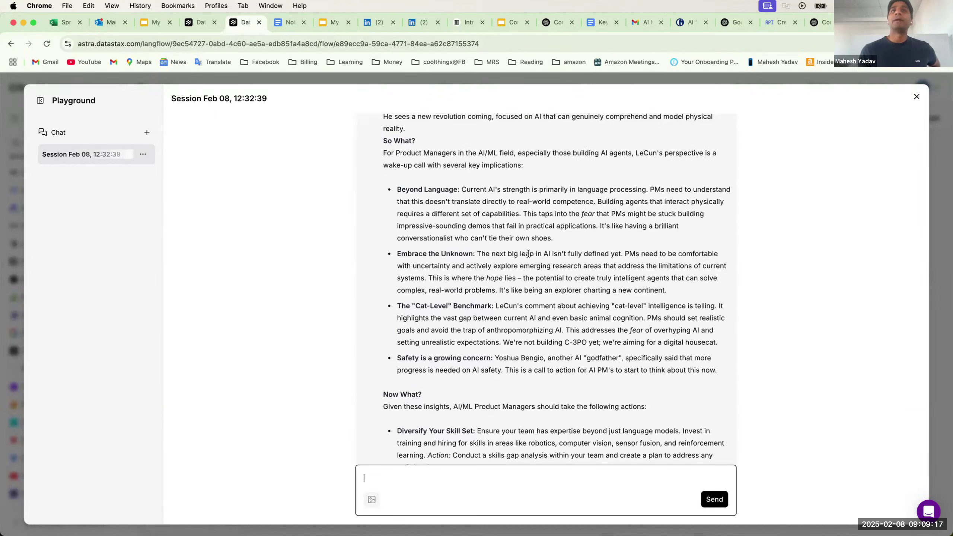
scroll(528, 254, "down", 4)
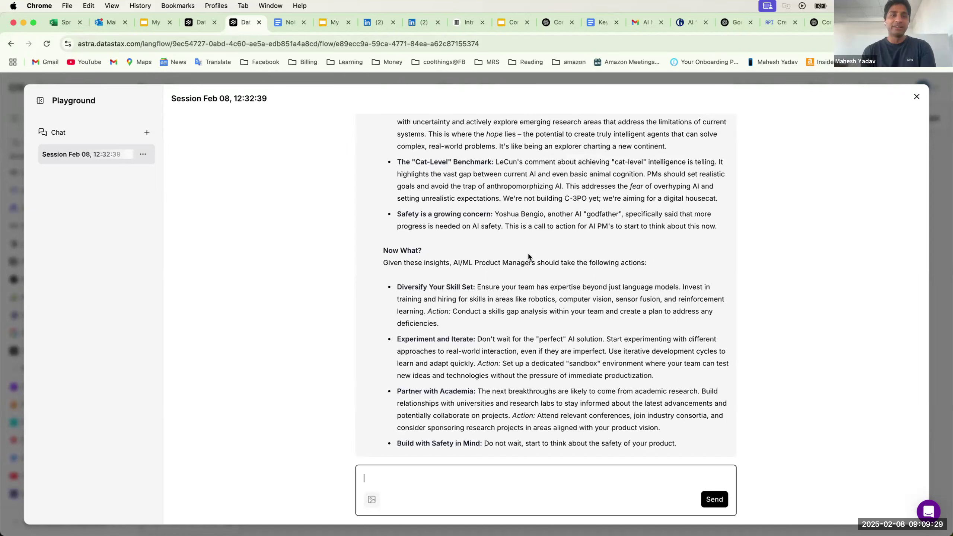
scroll(434, 217, "up", 10)
scroll(434, 217, "up", 10)
scroll(434, 219, "up", 5)
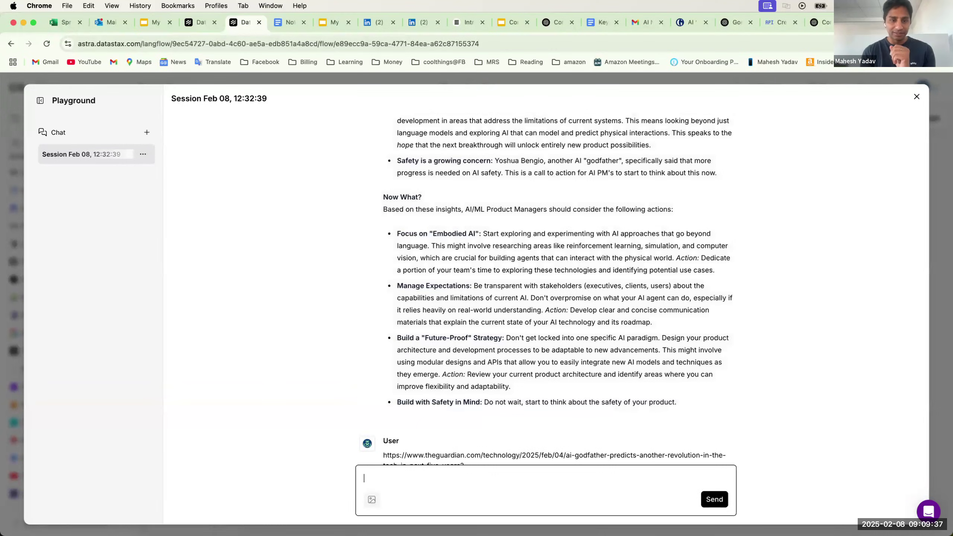
- Switch to the presentation, advance one slide and open its link to the Lab-7(Langflow-Nocodetoll) folder on GitHub
key("super+Tab")
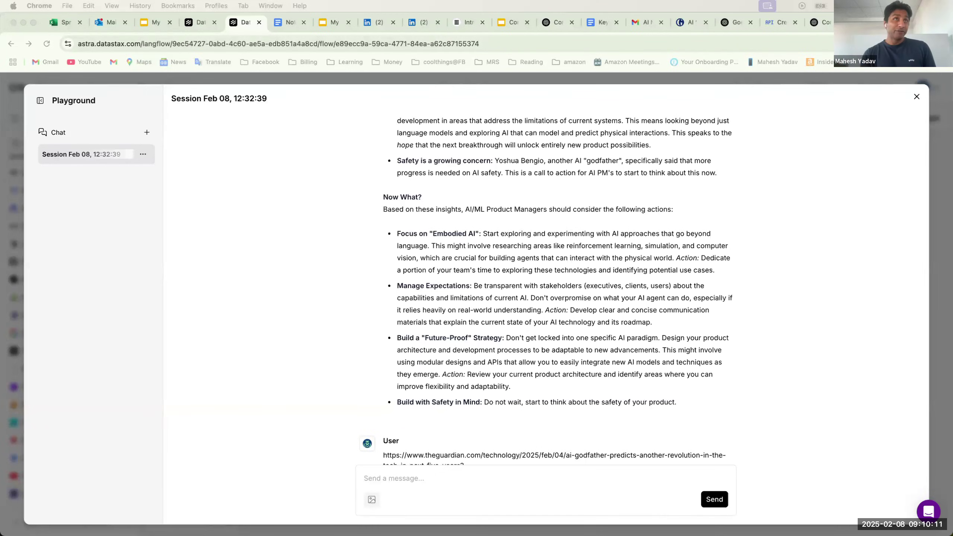
left_click(201, 23)
left_click(159, 24)
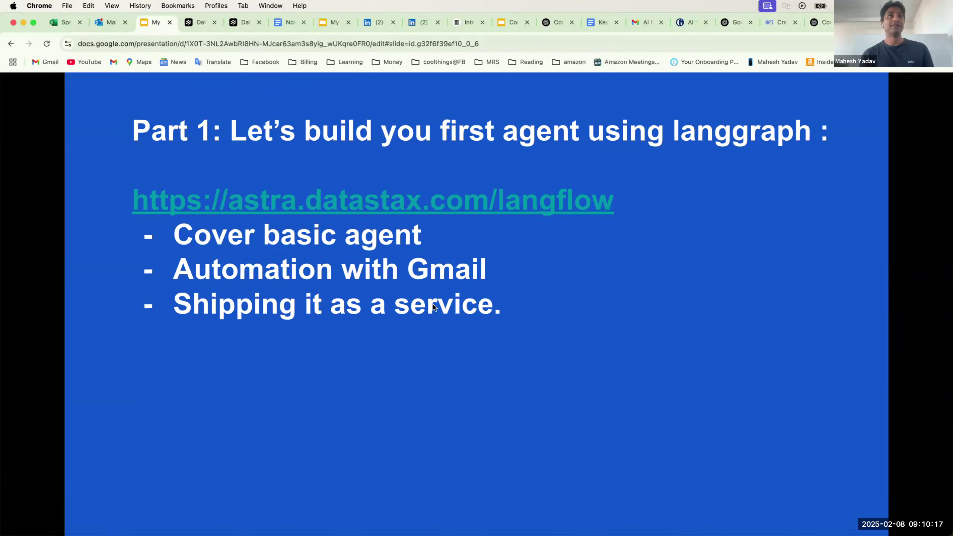
key("Right")
left_click(426, 338)
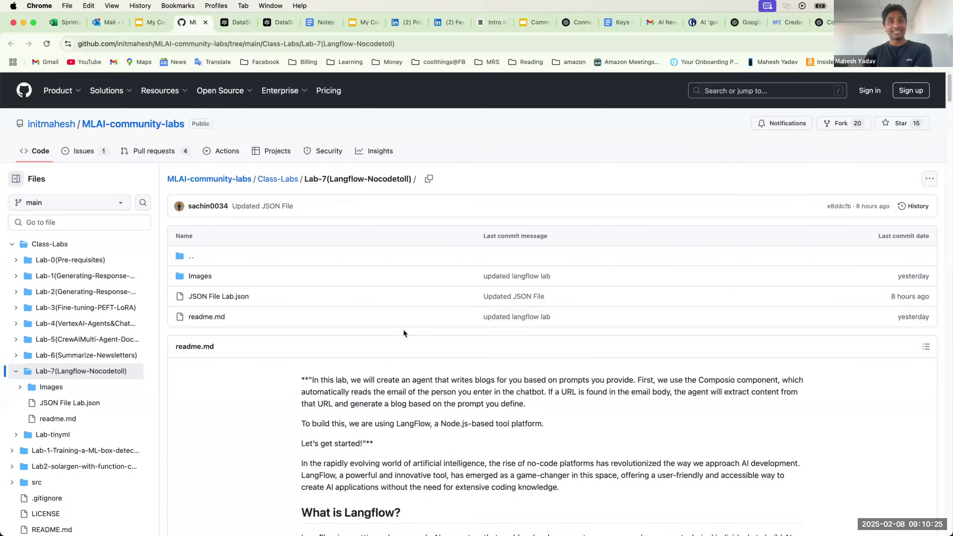
- Read through the Lab-7 readme to the imported project's workflow screenshot and examine how its components connect
scroll(424, 388, "down", 1)
scroll(424, 388, "down", 6)
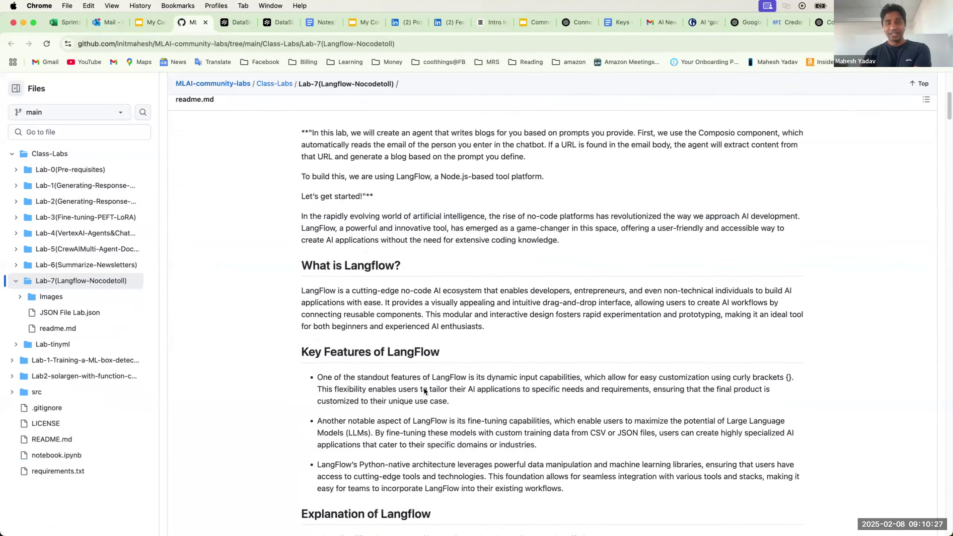
scroll(423, 390, "down", 7)
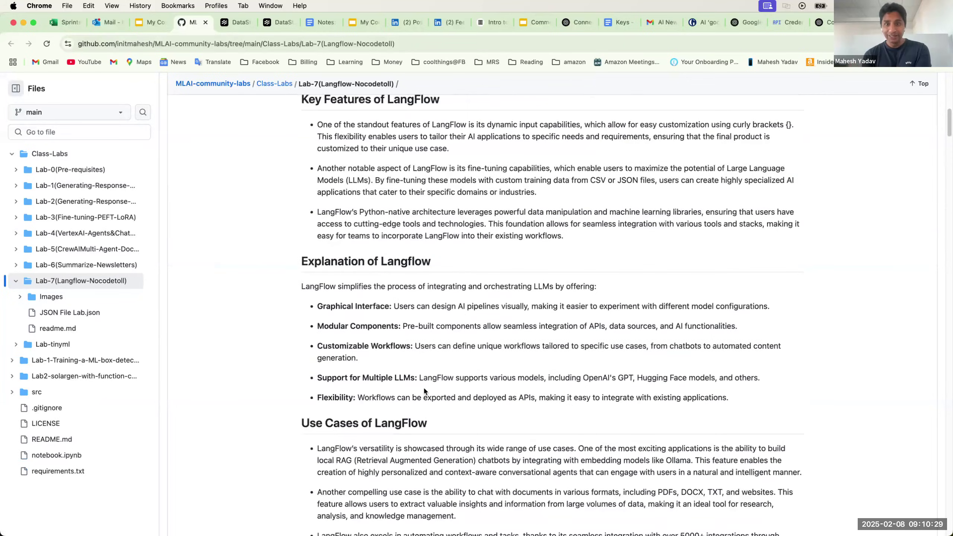
scroll(424, 391, "down", 1)
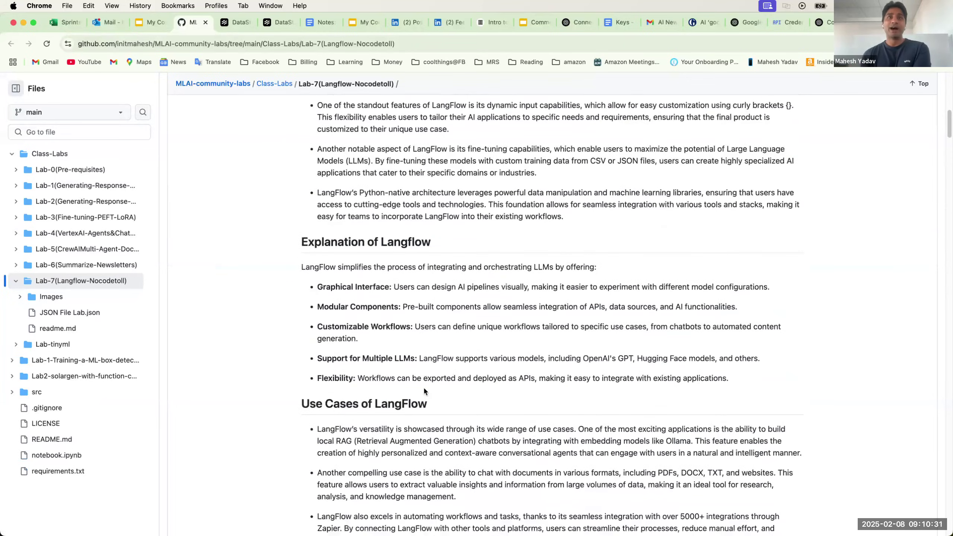
scroll(423, 390, "down", 20)
scroll(423, 393, "down", 20)
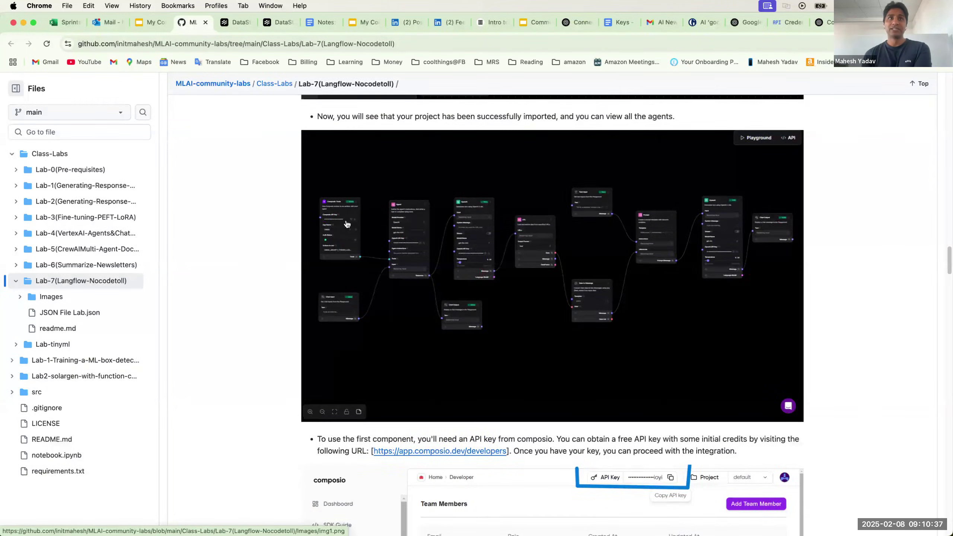
scroll(347, 228, "up", 5)
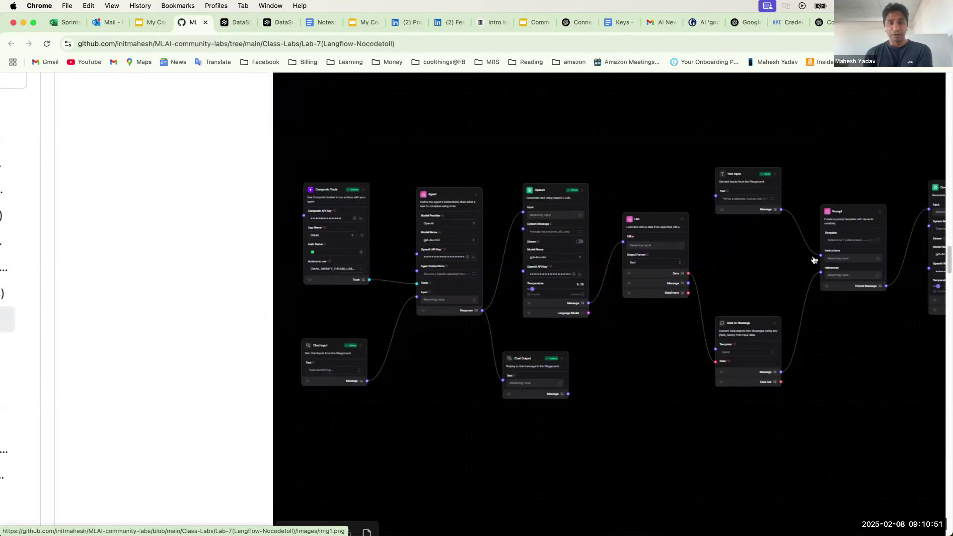
scroll(813, 259, "right", 5)
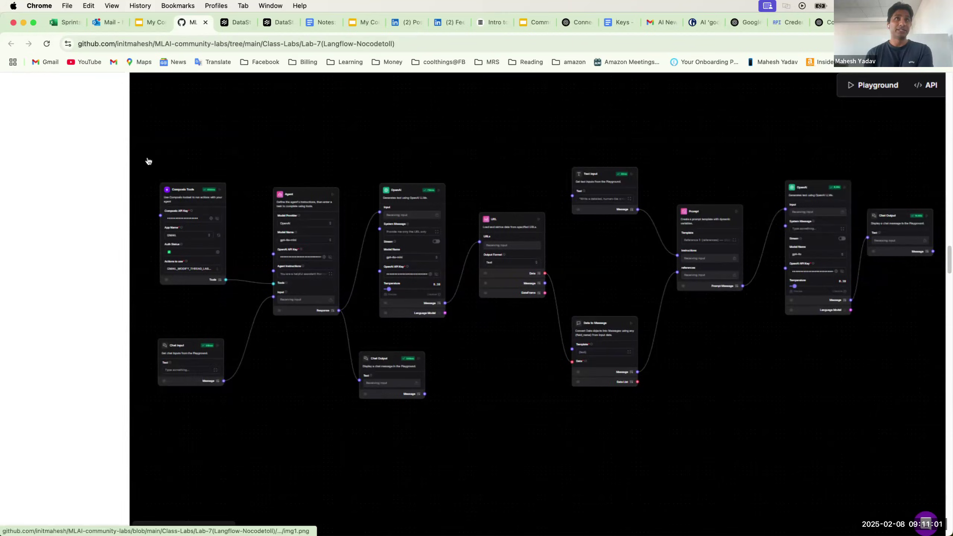
- Look back over the readme's JSON import instructions, account setup and Key Features of LangFlow section
scroll(149, 160, "up", 9)
scroll(149, 160, "up", 5)
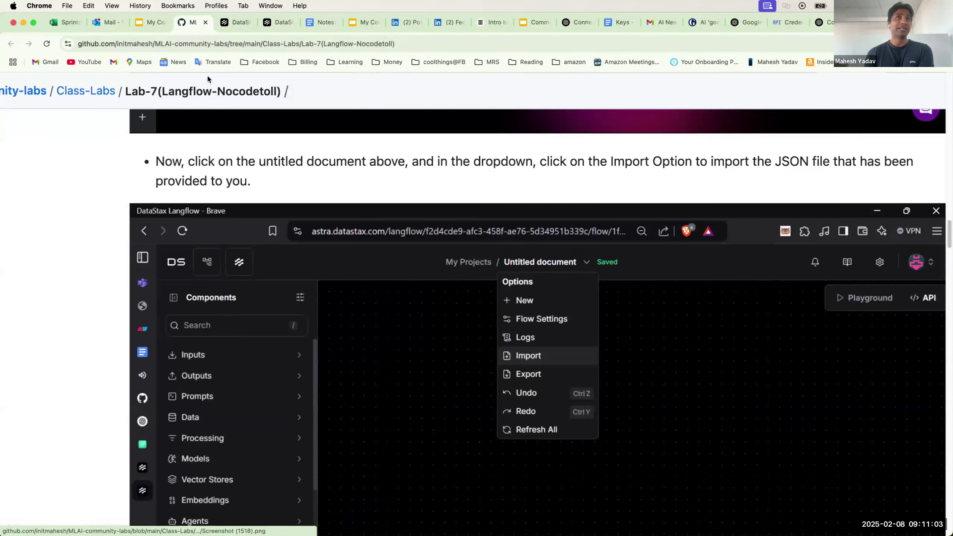
left_click(235, 23)
left_click(187, 23)
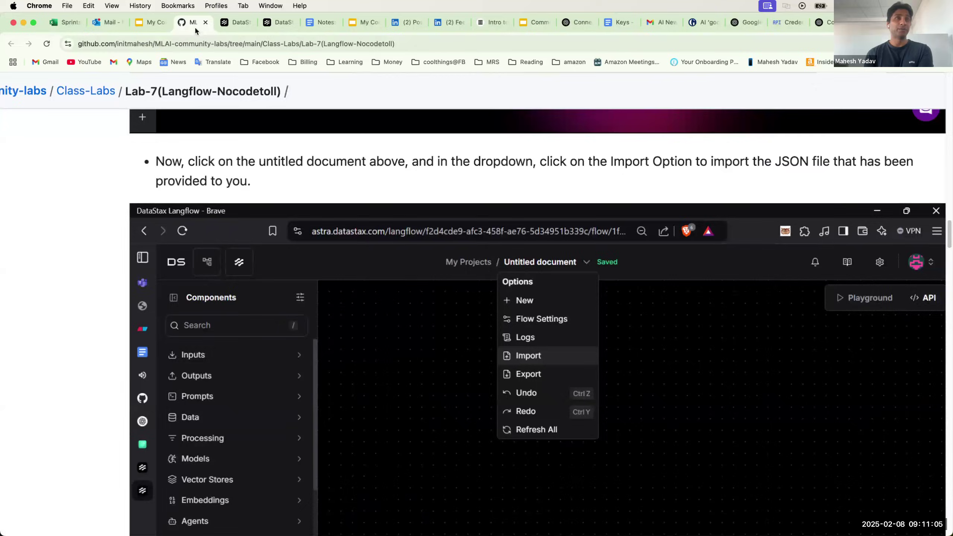
scroll(227, 264, "up", 5)
scroll(227, 265, "up", 10)
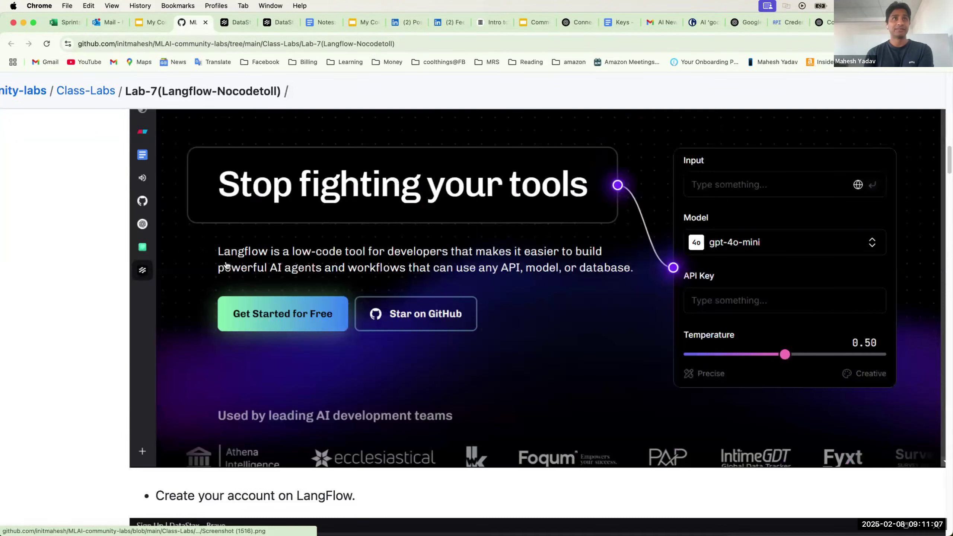
scroll(226, 265, "up", 15)
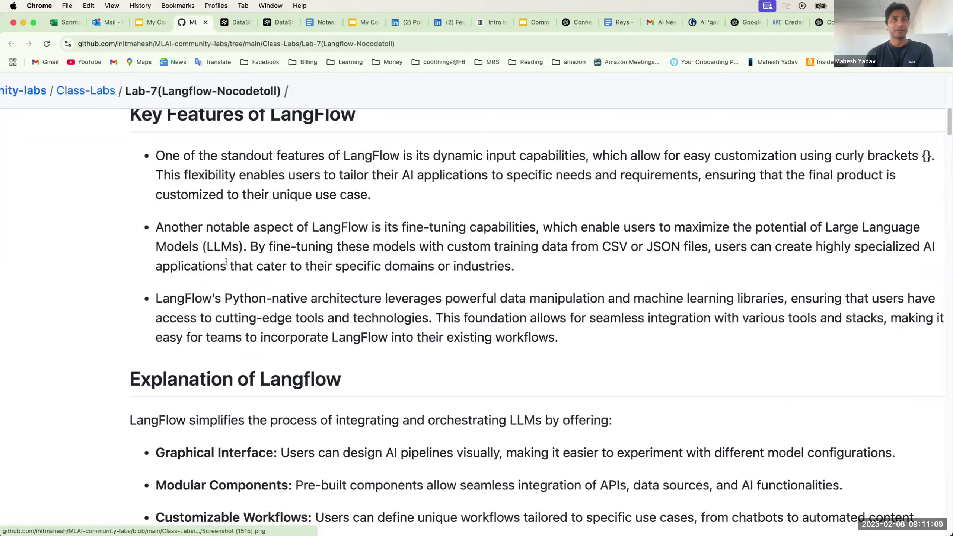
scroll(227, 262, "up", 1)
- Reset the readme page's enlarged display and switch to the Simple Agent (2) flow in Langflow
key("super+minus")
key("super+minus")
key("super+minus")
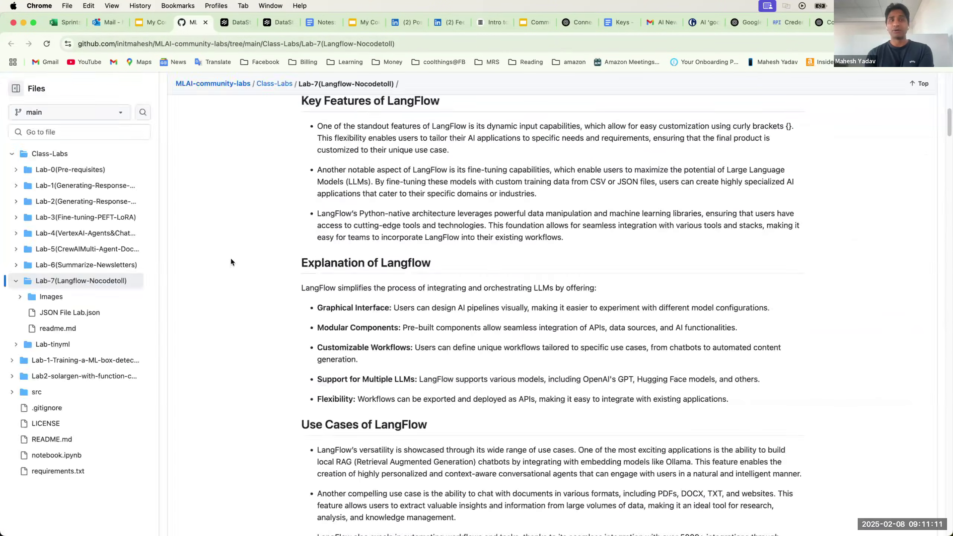
key("super+minus")
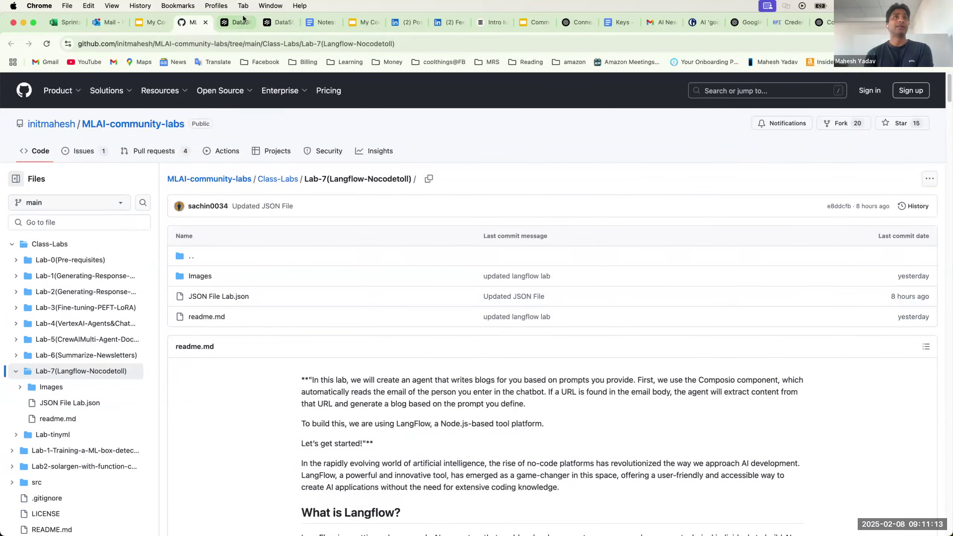
left_click(242, 25)
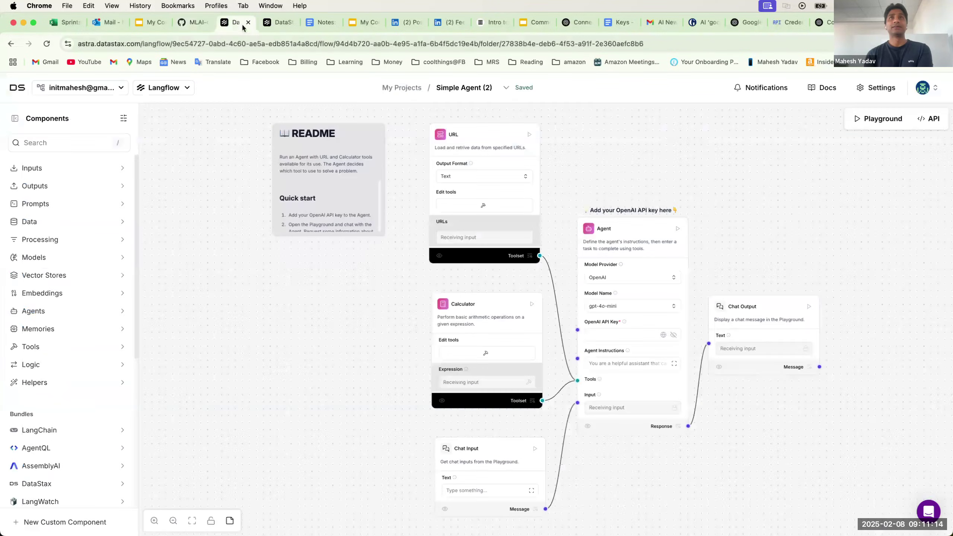
- Import JSON File Lab.json from the Downloads folder into the Simple Agent (2) flow
left_click(506, 87)
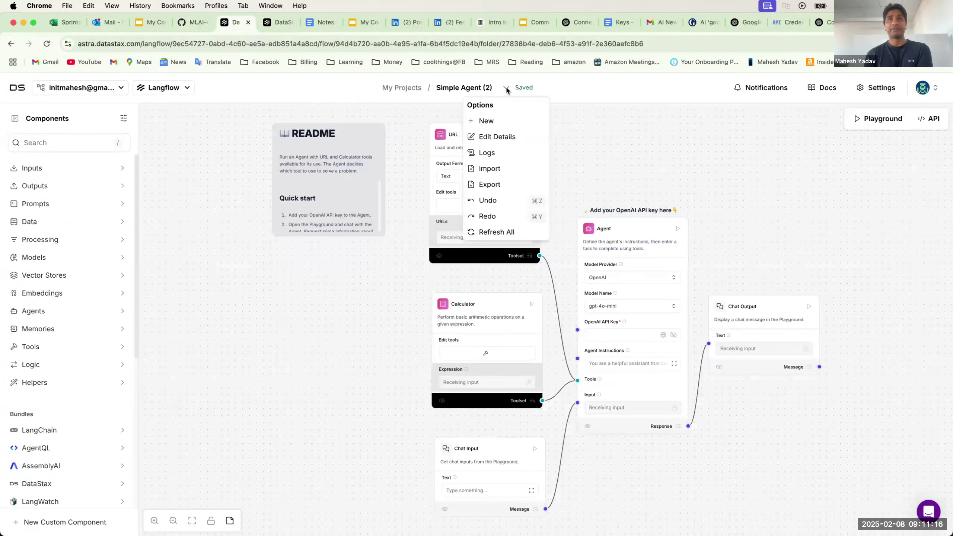
left_click(490, 169)
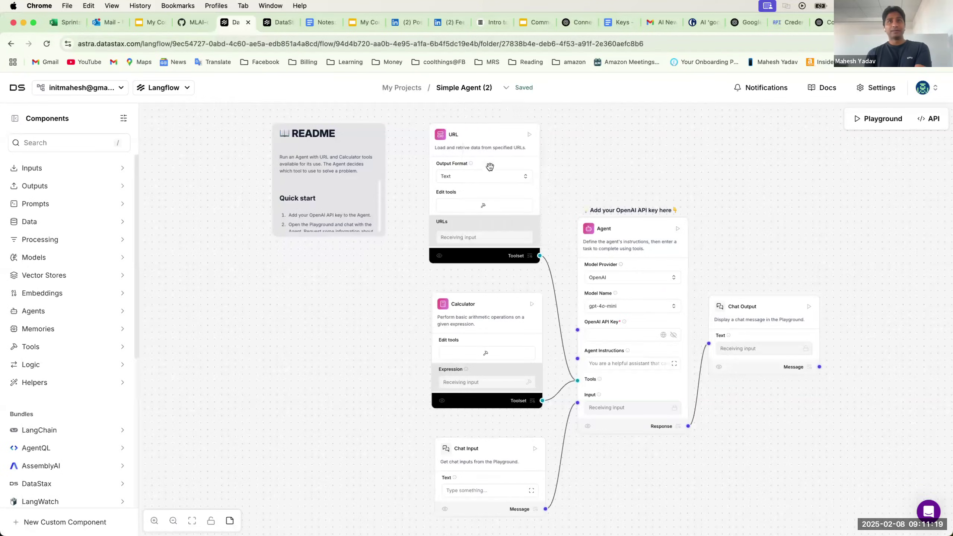
left_click(429, 227)
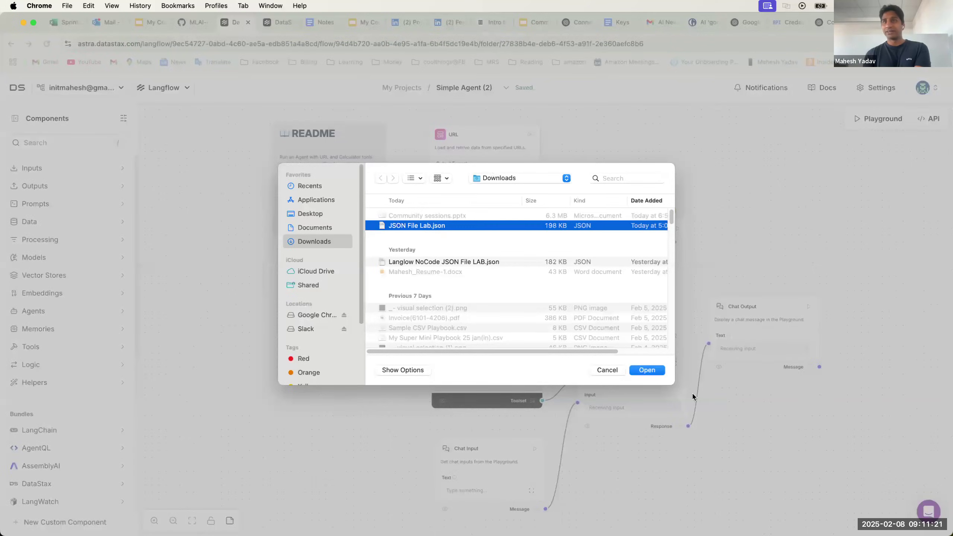
left_click(652, 372)
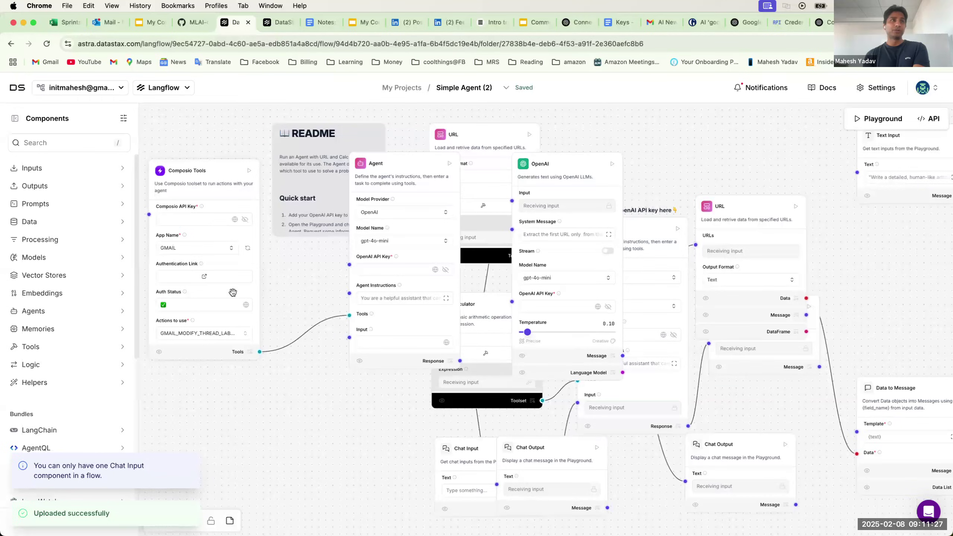
- Open the Composio Tools component's GMAIL authentication link, and return to the Simple Agent (2) flow by way of the homework slide
left_click(207, 277)
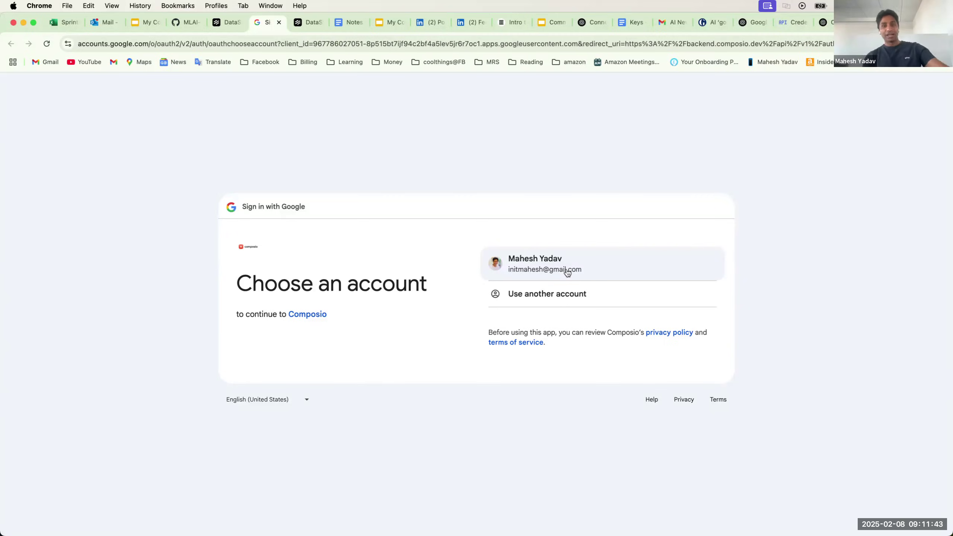
left_click(150, 26)
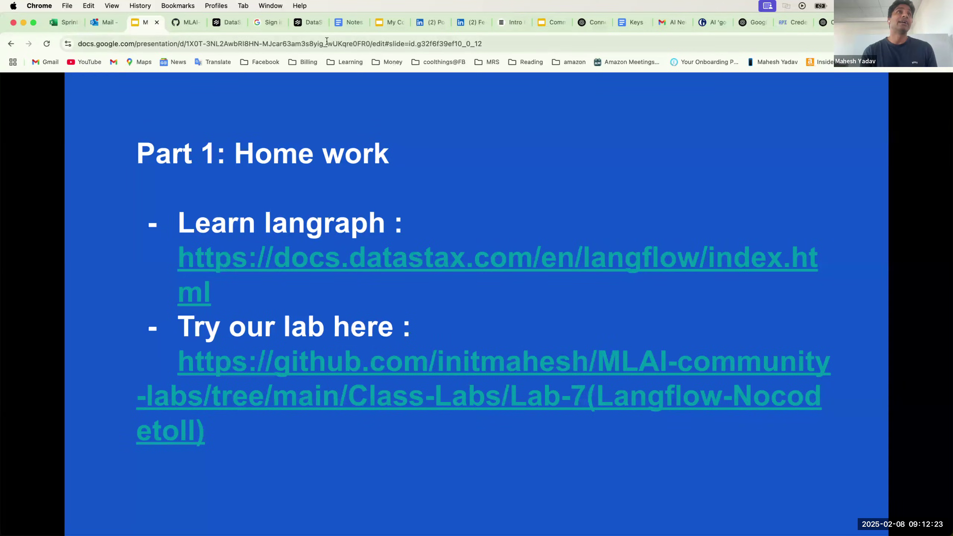
left_click(234, 25)
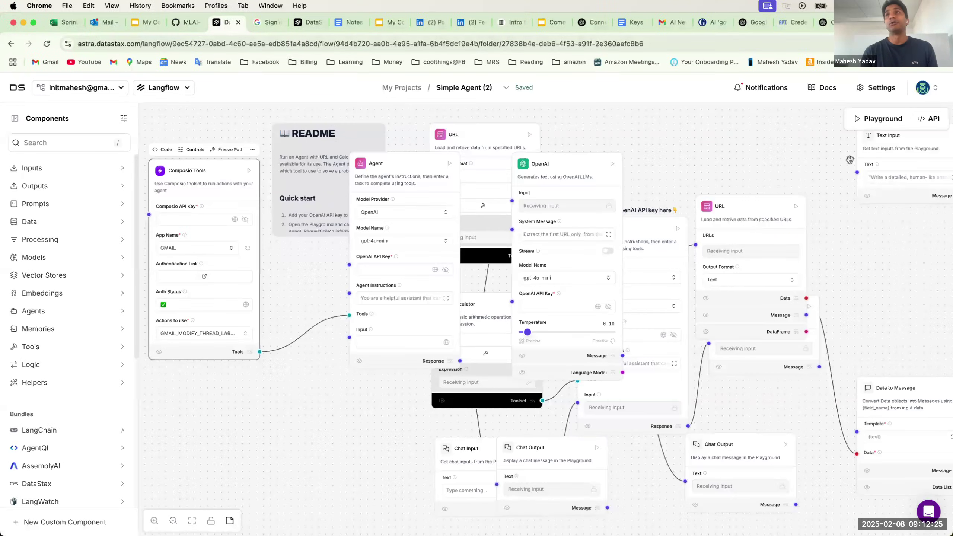
- Open the flow's API integration code and read through the Python API version to the run_flow function
left_click(932, 119)
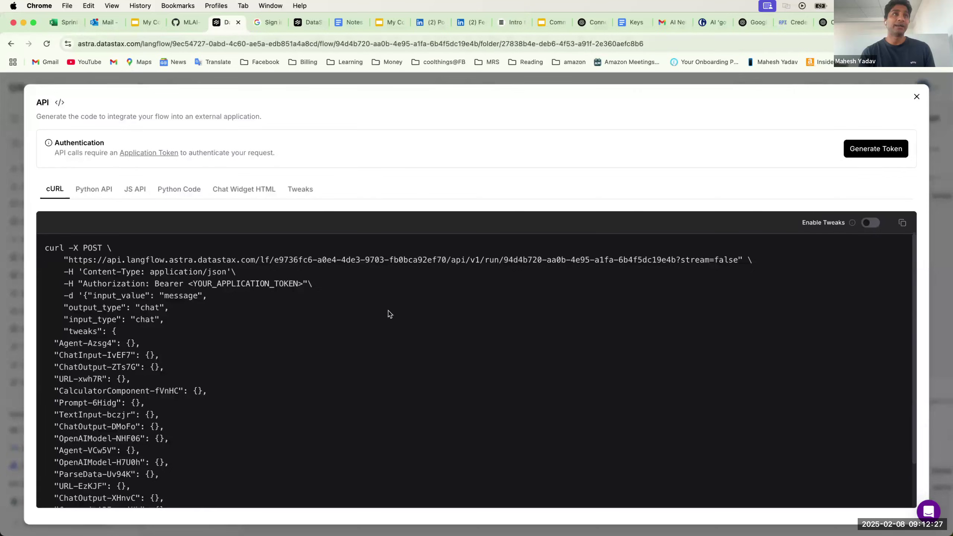
left_click(101, 198)
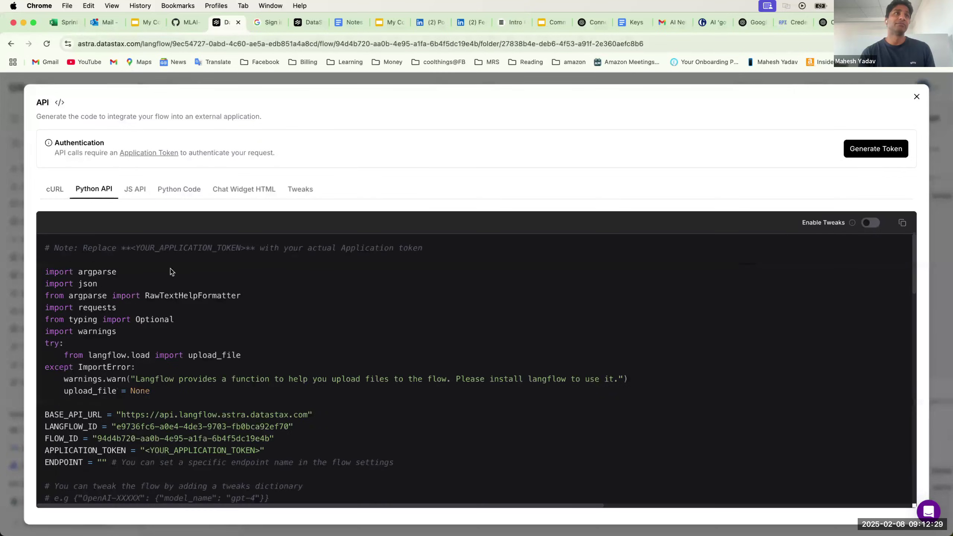
scroll(203, 306, "down", 5)
scroll(202, 306, "down", 8)
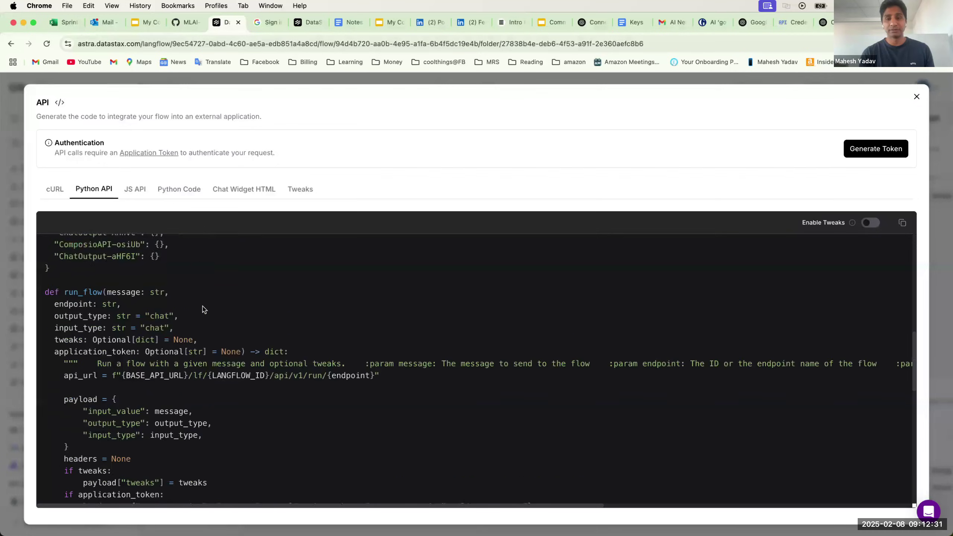